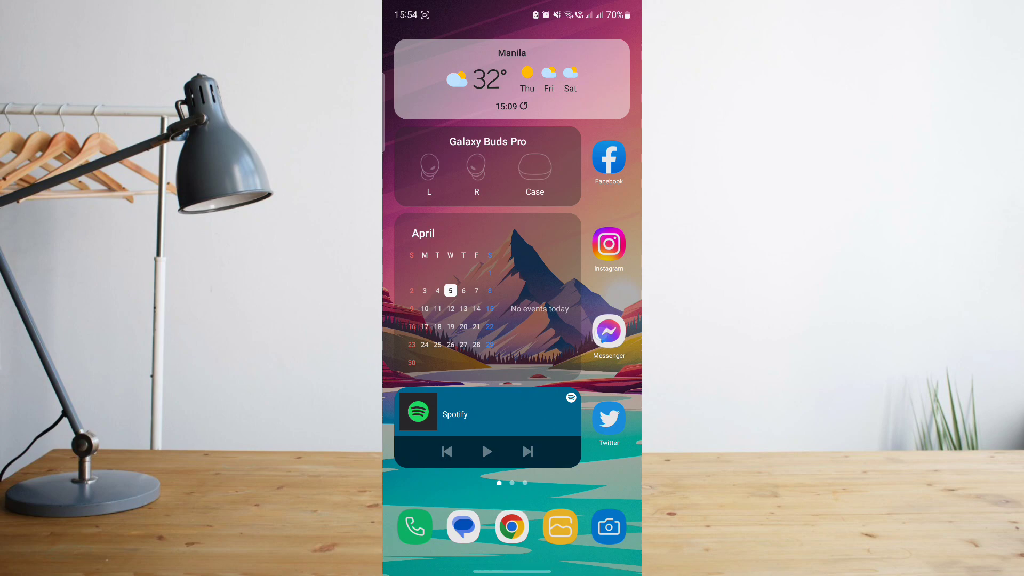
Launch Snapchat from the app drawer and go to its Chat list
drag(560, 465, 560, 360)
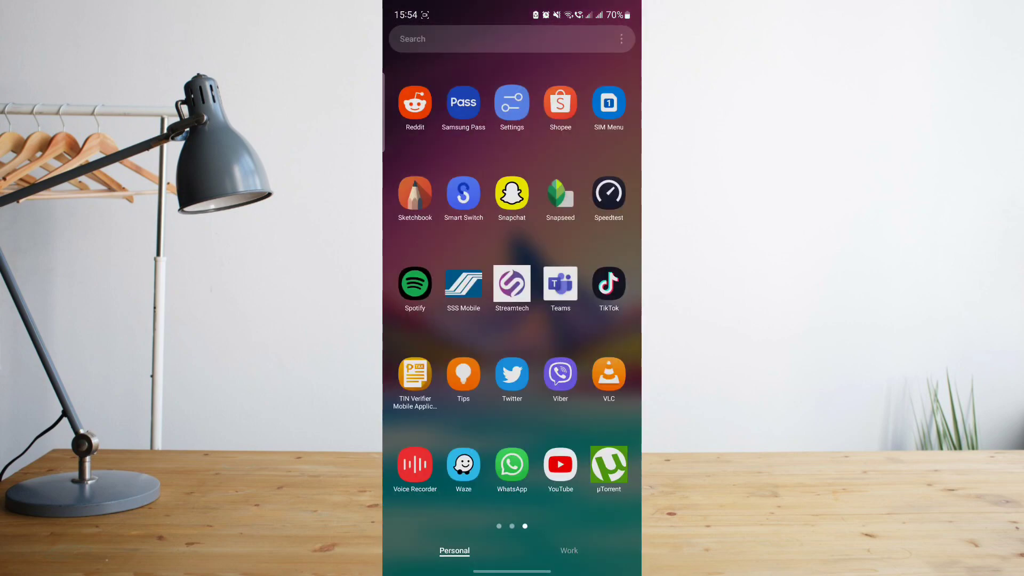
click(512, 196)
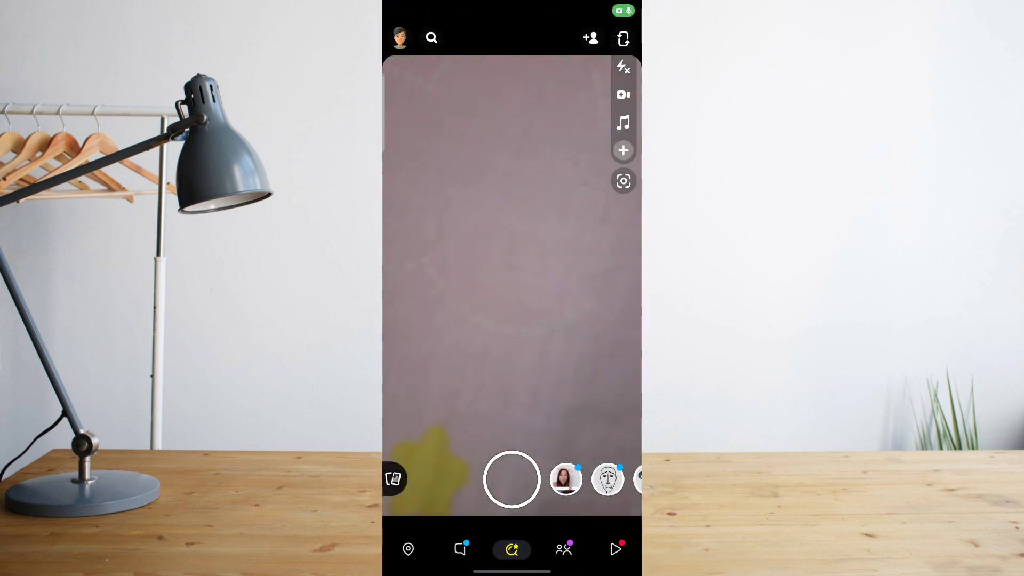
click(460, 549)
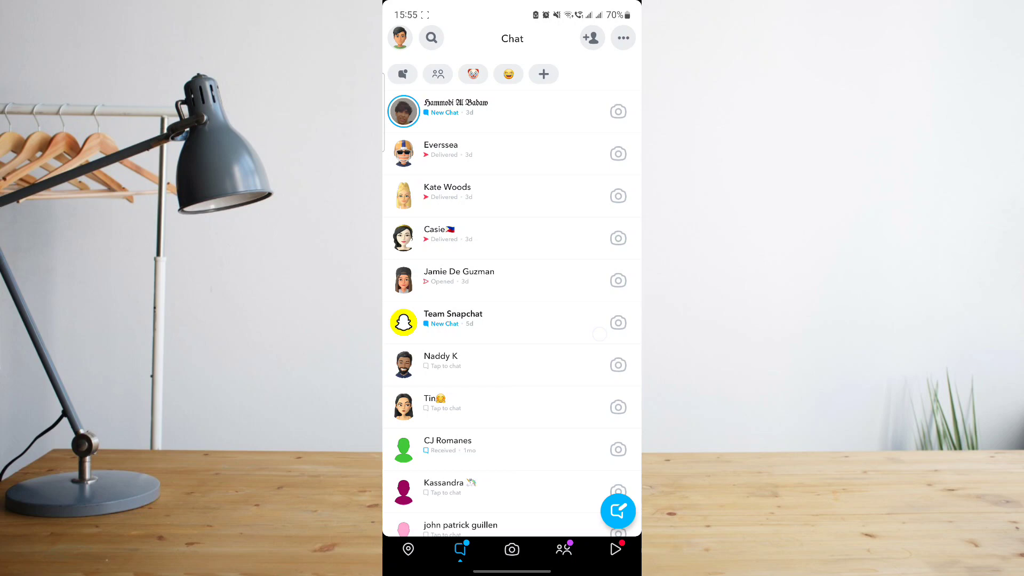
Open the chat shortcuts editor and pick the 😆 '+4 more' shortcut to edit
click(543, 74)
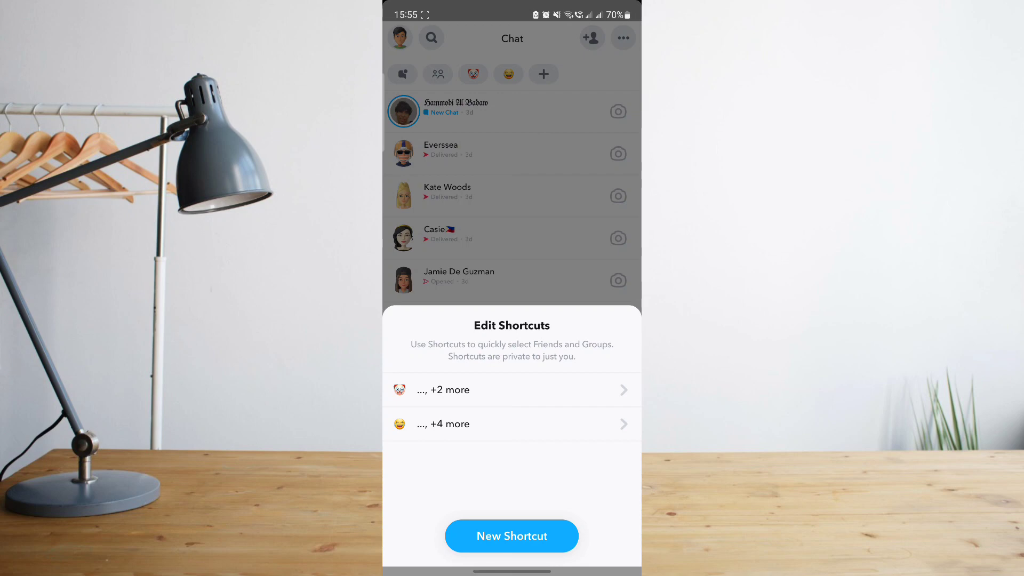
click(511, 425)
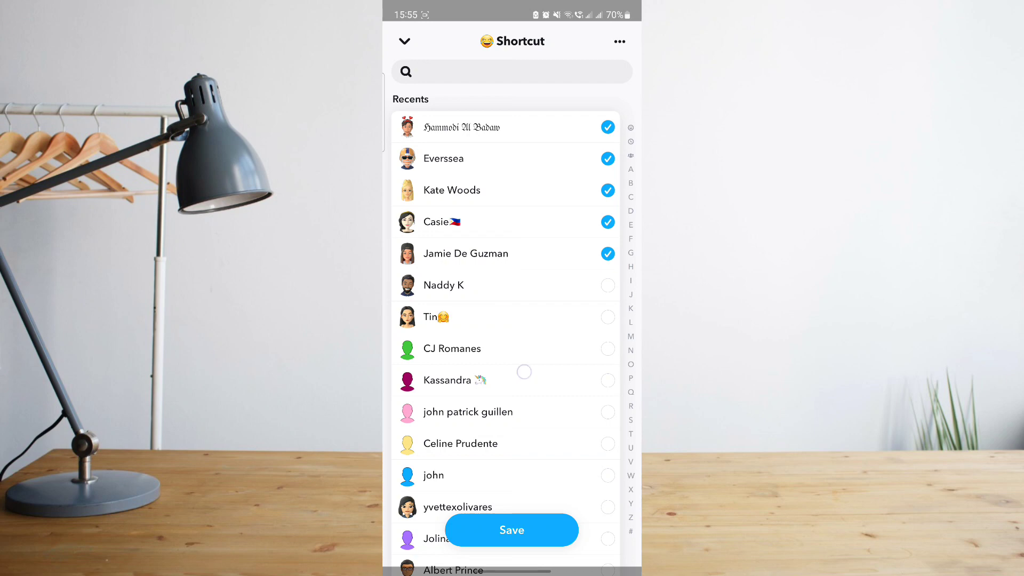
scroll(525, 371, down, 3)
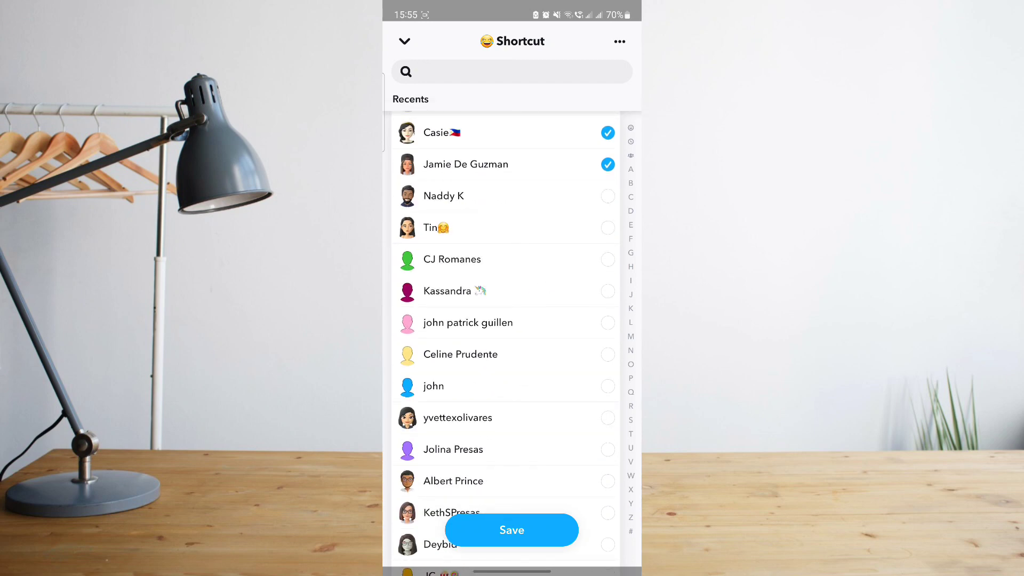
click(608, 196)
click(607, 228)
click(606, 260)
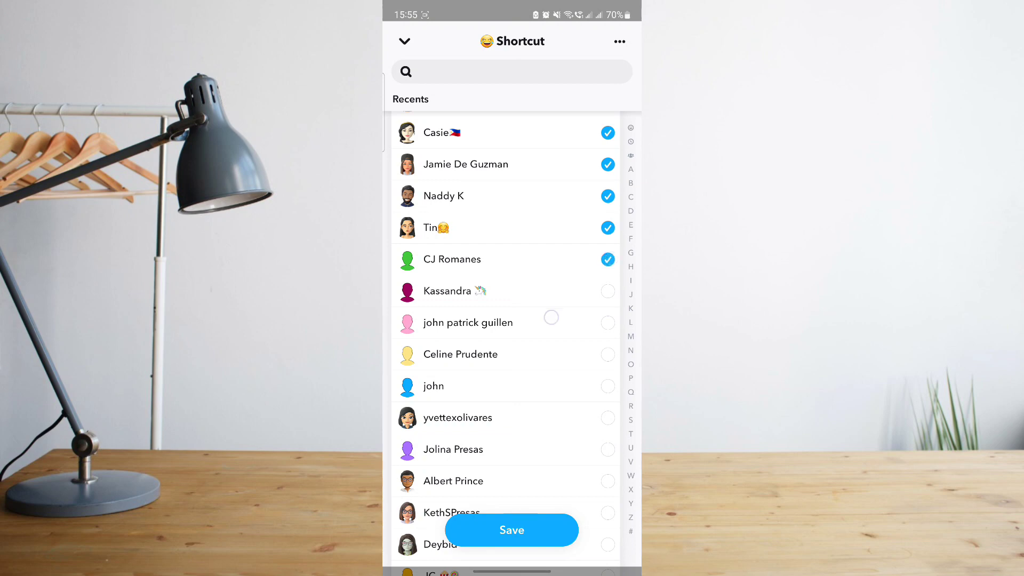
scroll(513, 320, up, 3)
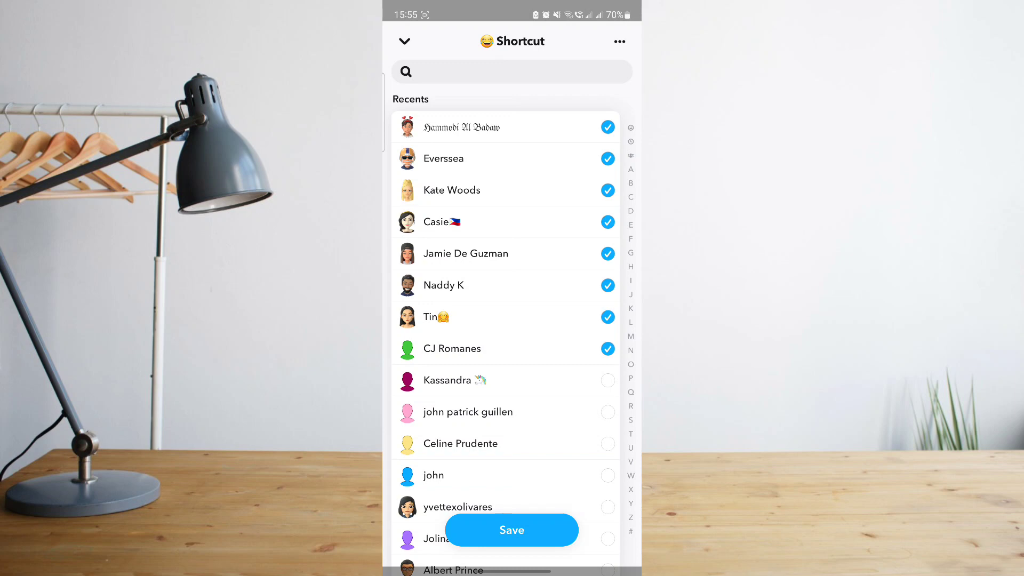
click(512, 41)
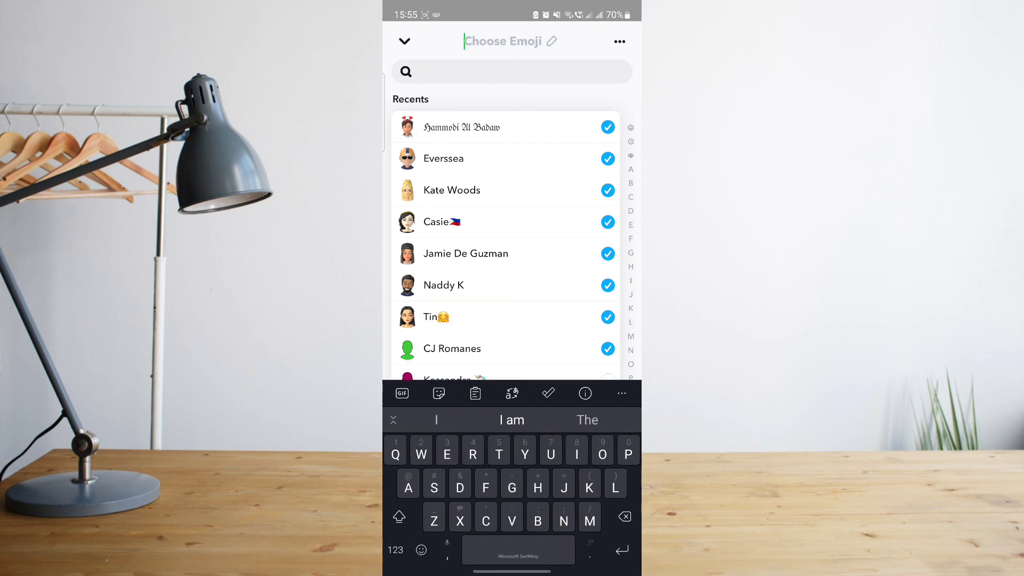
Dismiss the emoji field and save the eight-friend laughing-emoji shortcut
key(Return)
text(😂 Shortcut)
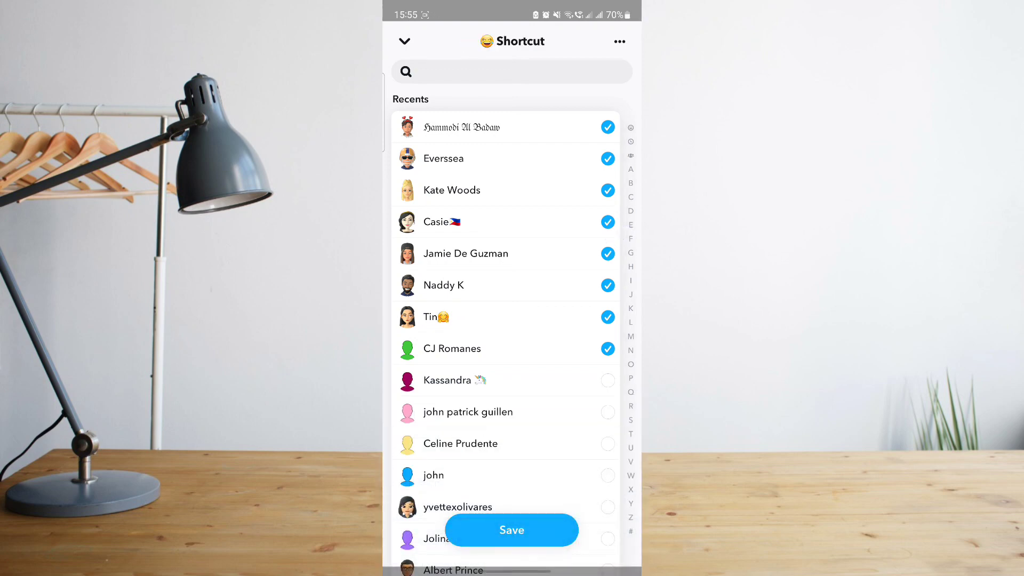
click(512, 529)
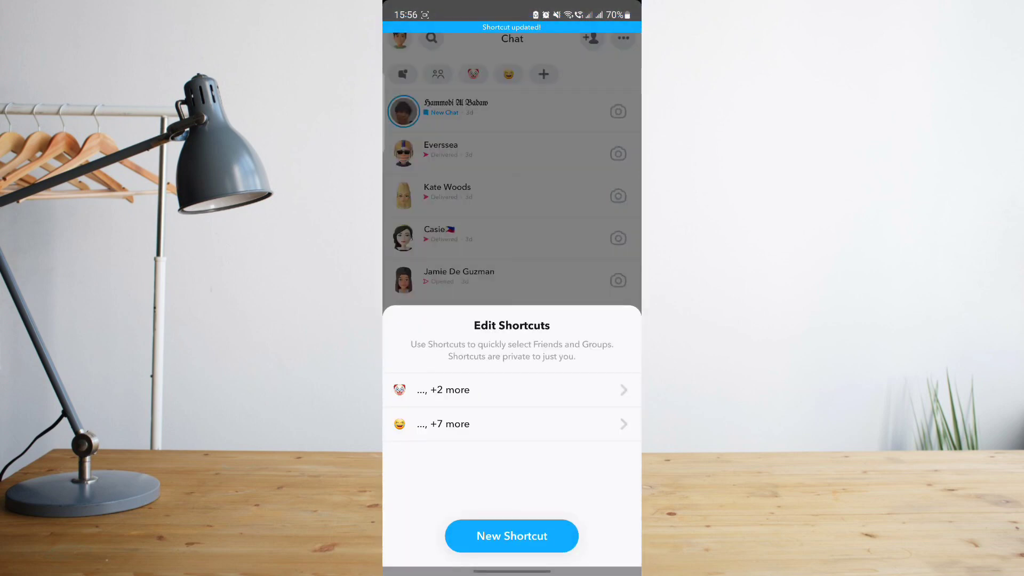
Close the Edit Shortcuts sheet and return to the Android home screen
key(Escape)
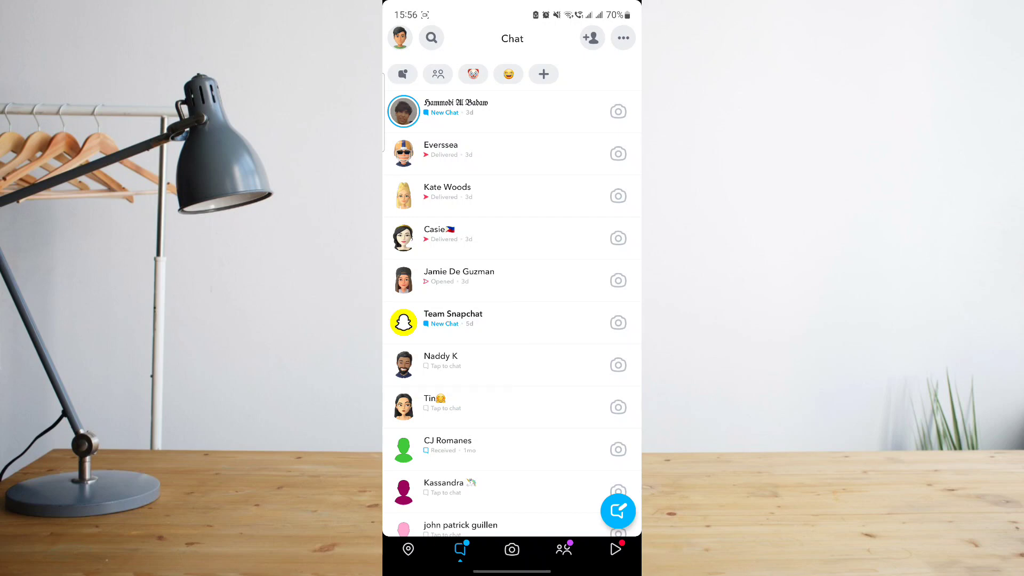
drag(512, 571, 512, 400)
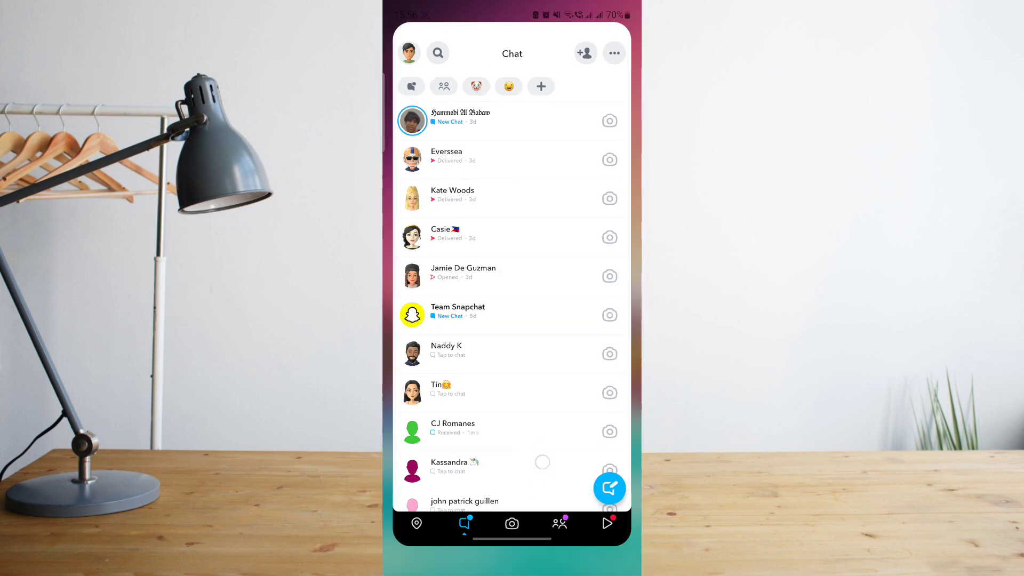